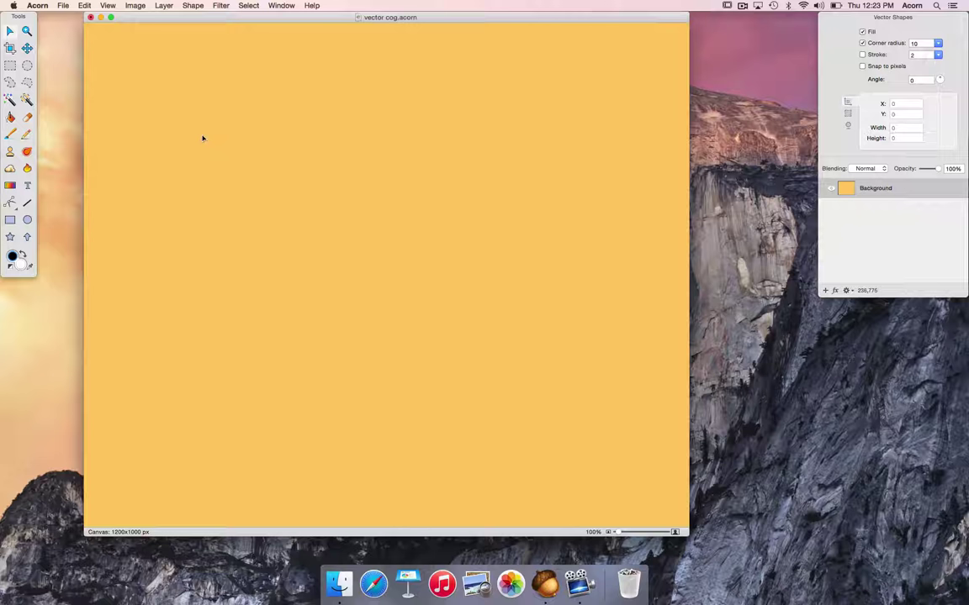
Step: Review the preferences and the guide and snapping settings without changing anything
click(38, 5)
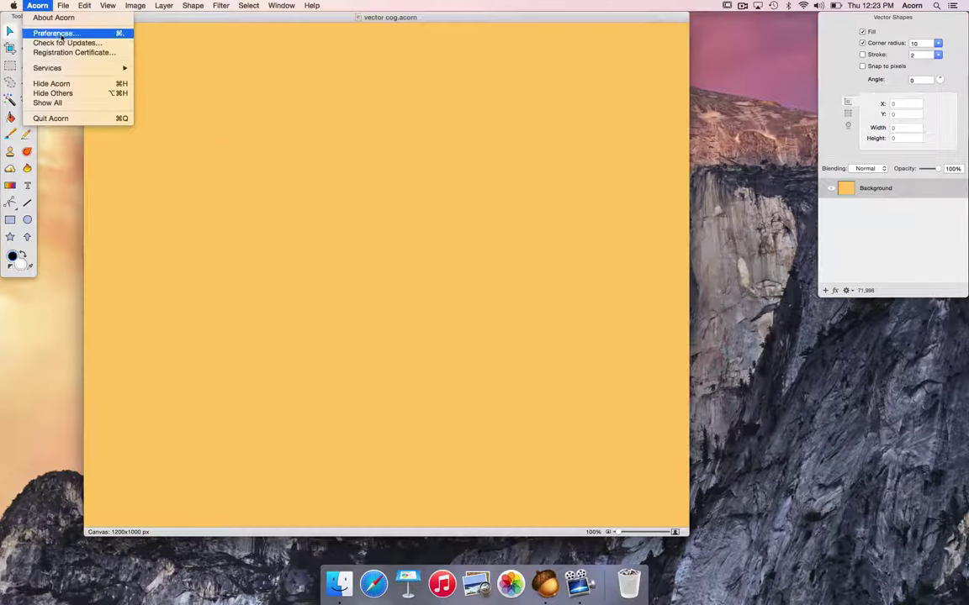
click(60, 35)
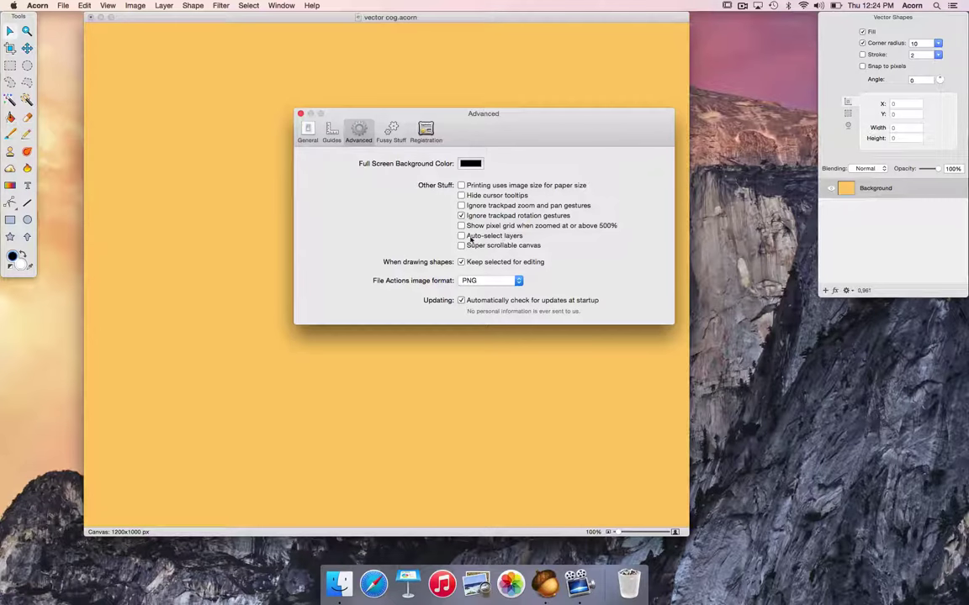
key(super+w)
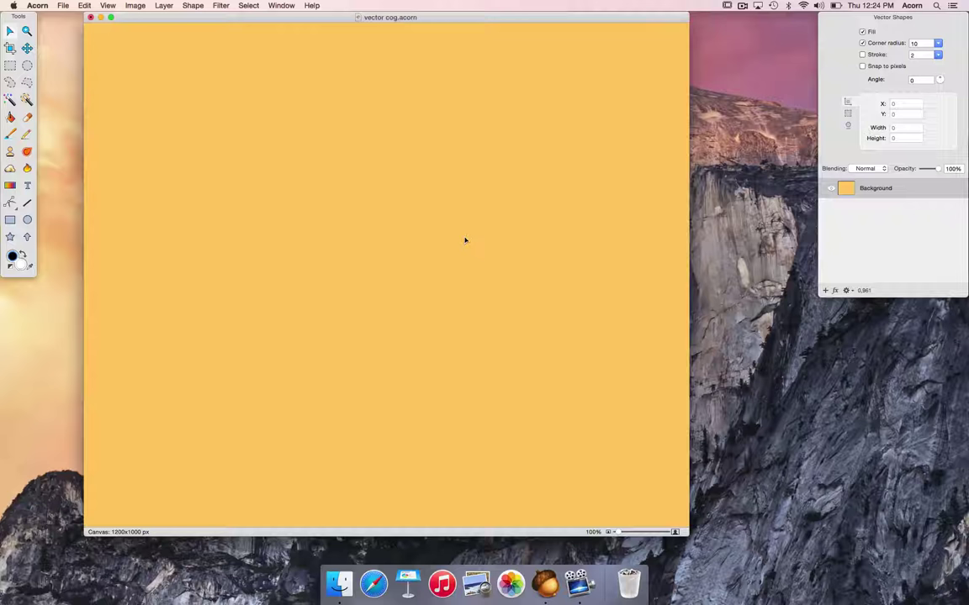
click(102, 6)
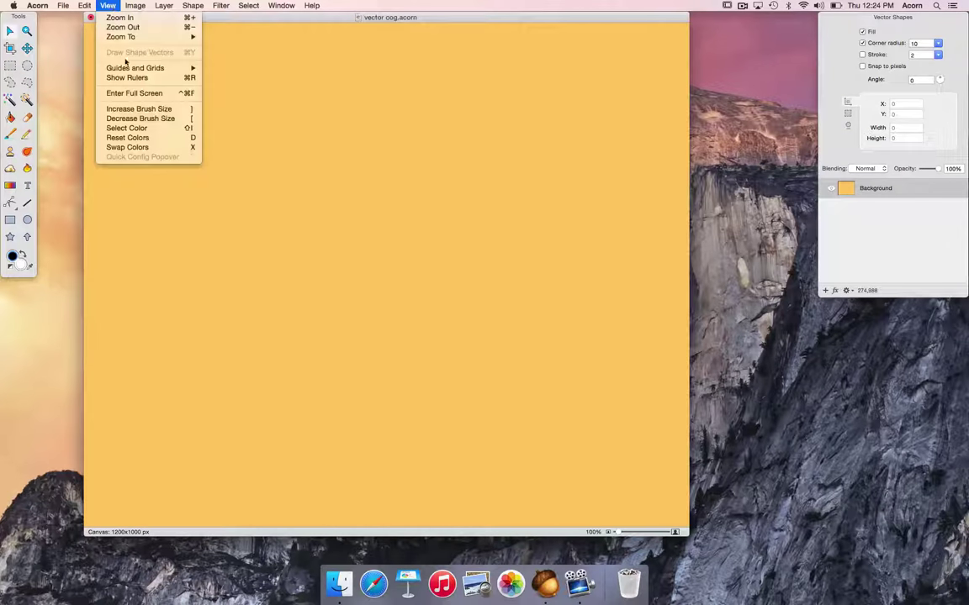
mouse_move(126, 67)
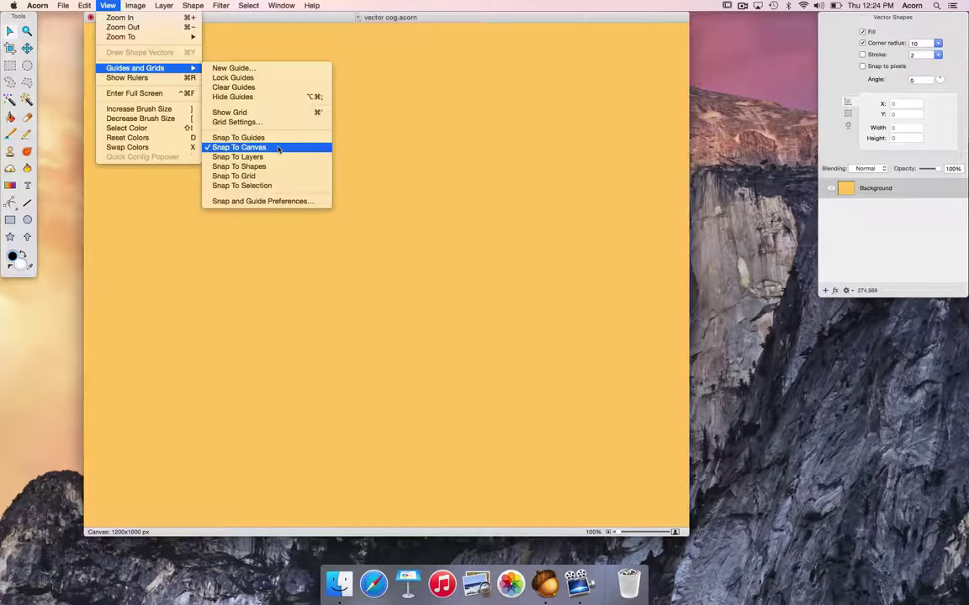
click(389, 169)
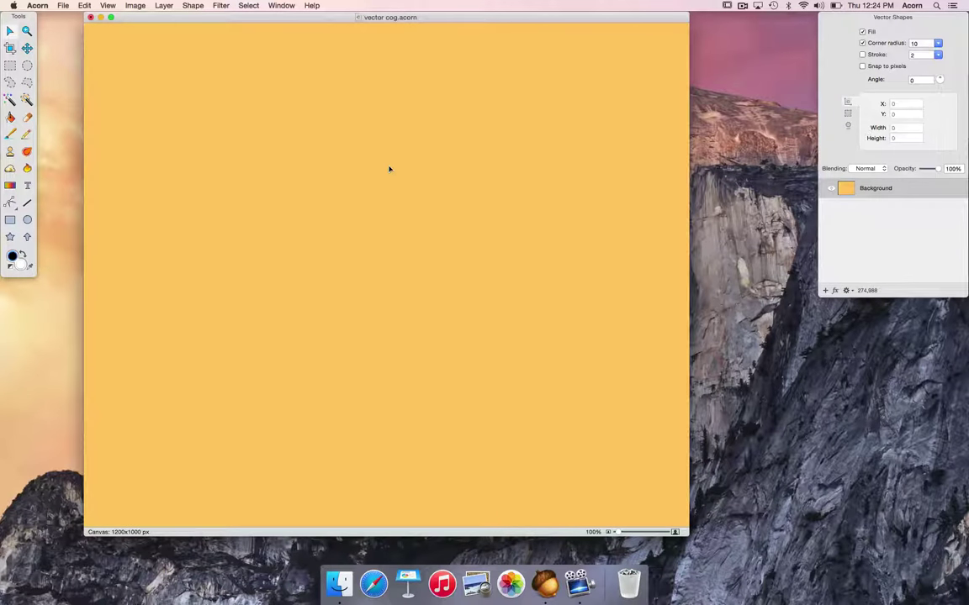
Step: Draw a white star, snap it to the canvas centre, and give it 9 points
click(11, 238)
drag(268, 199, 363, 303)
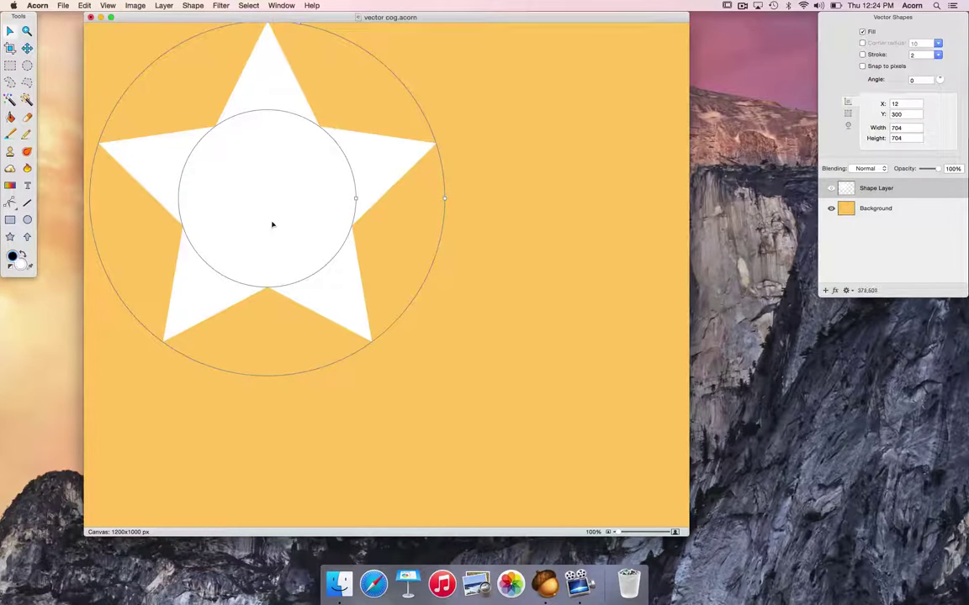
drag(272, 229, 392, 305)
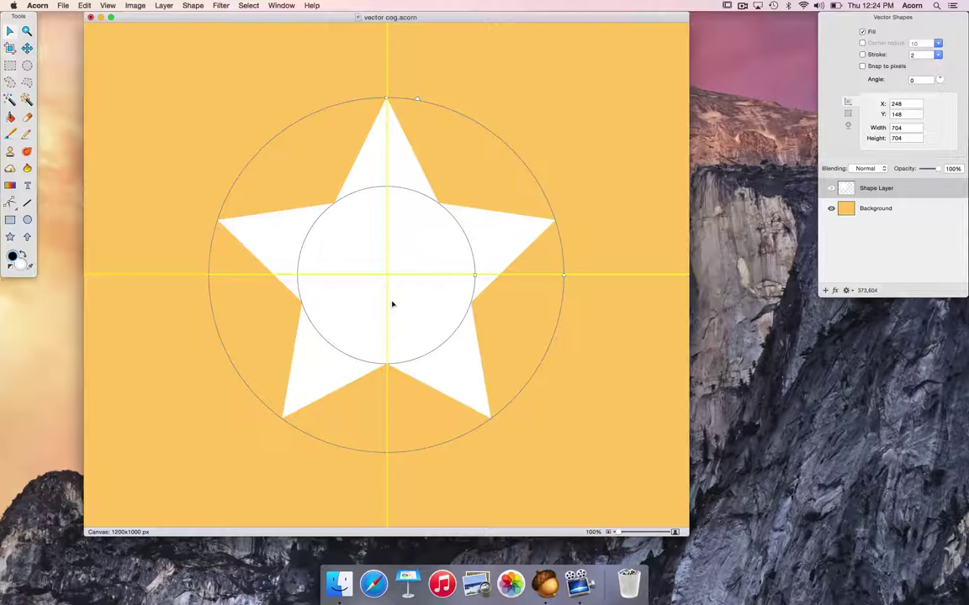
drag(392, 305, 391, 302)
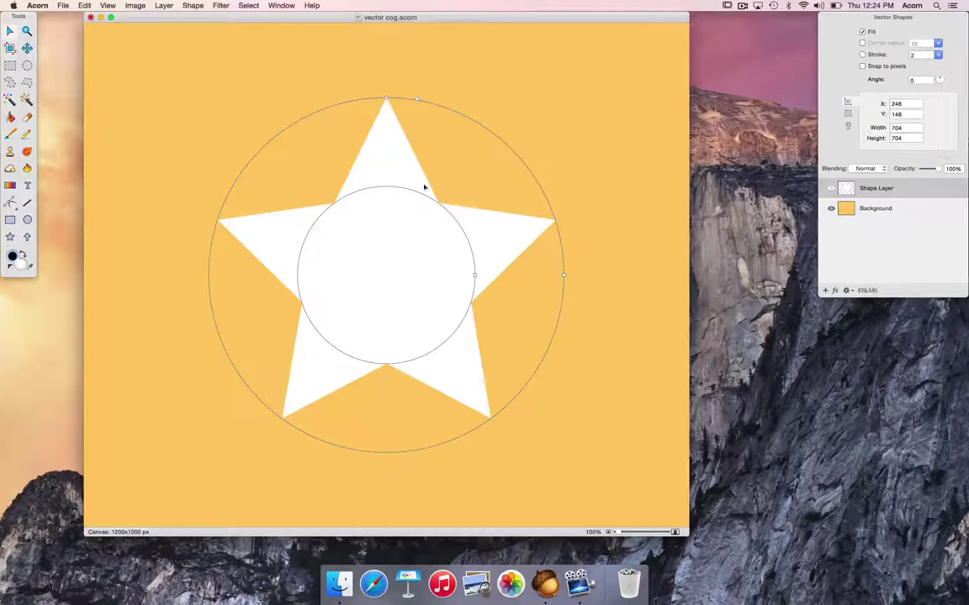
drag(418, 99, 429, 105)
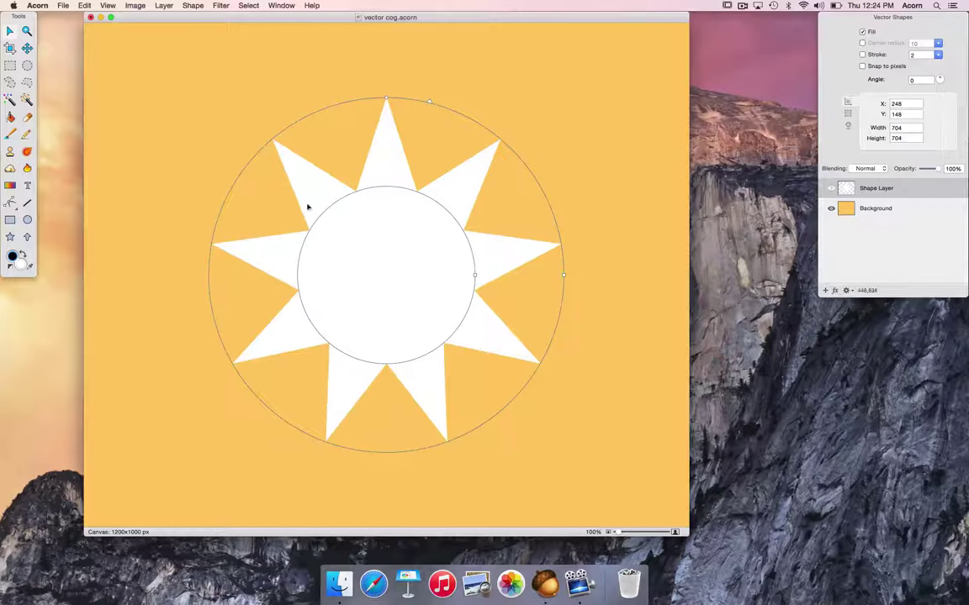
Step: Draw a white 386×386 px circle and snap it onto the star's centre as a solid hub
click(28, 221)
drag(167, 165, 362, 361)
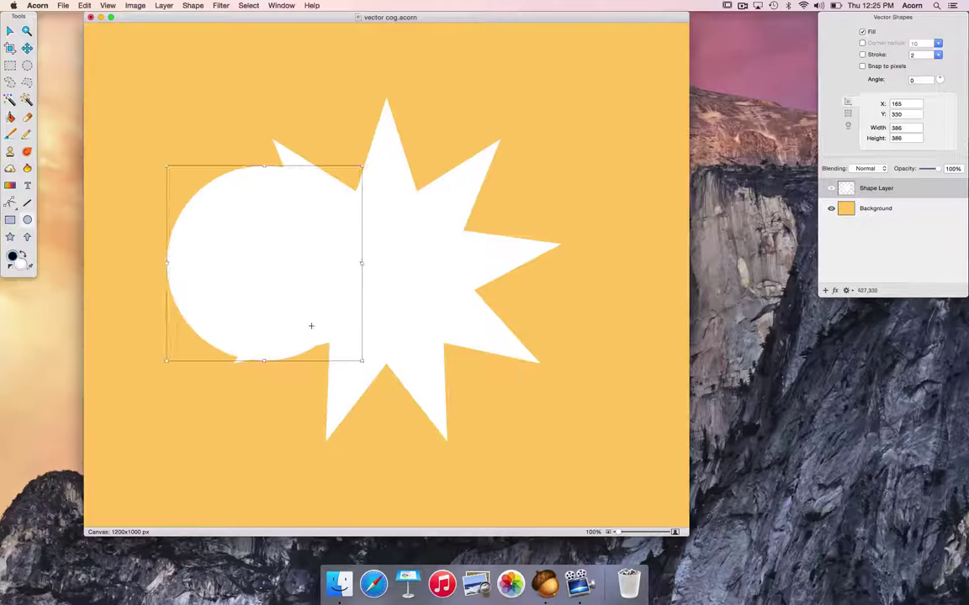
drag(236, 261, 358, 275)
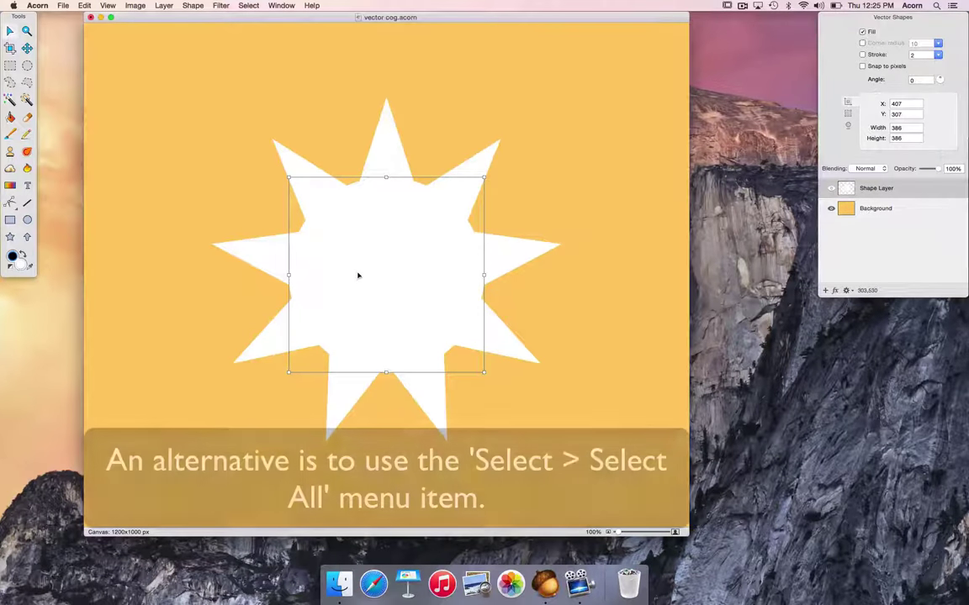
Step: Select the star and circle and union them into one 693×683 px white shape
key(super+a)
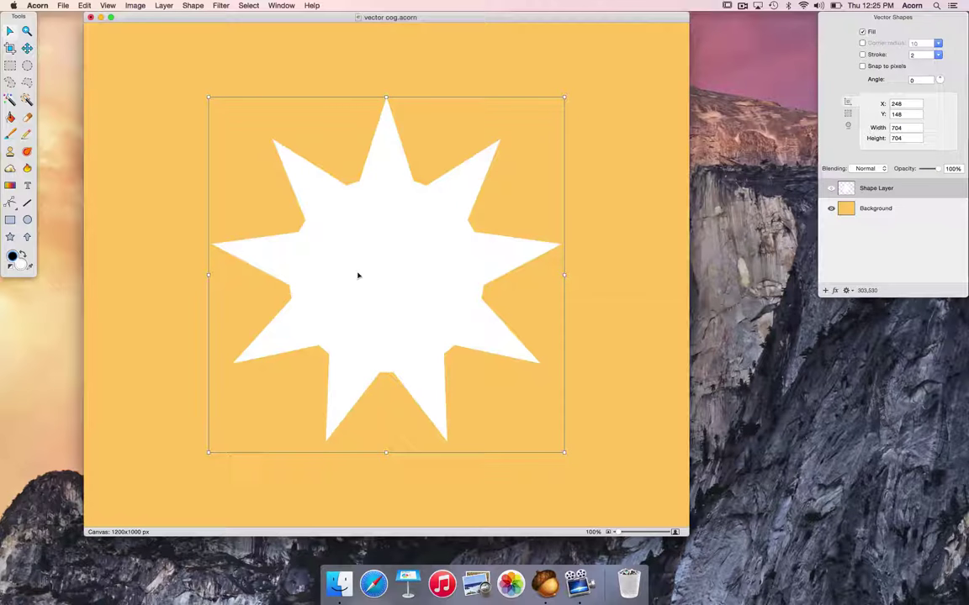
double_click(358, 275)
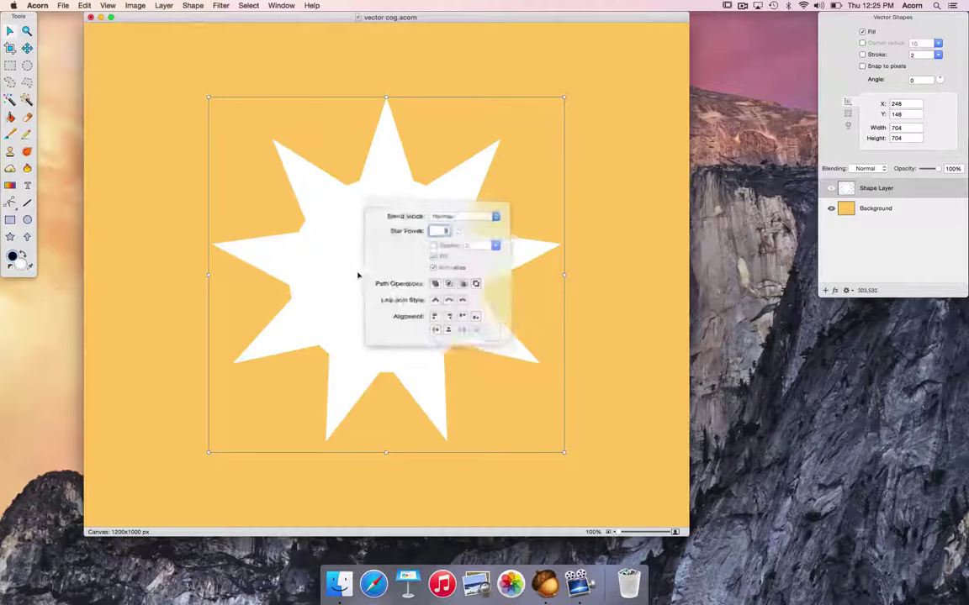
click(429, 284)
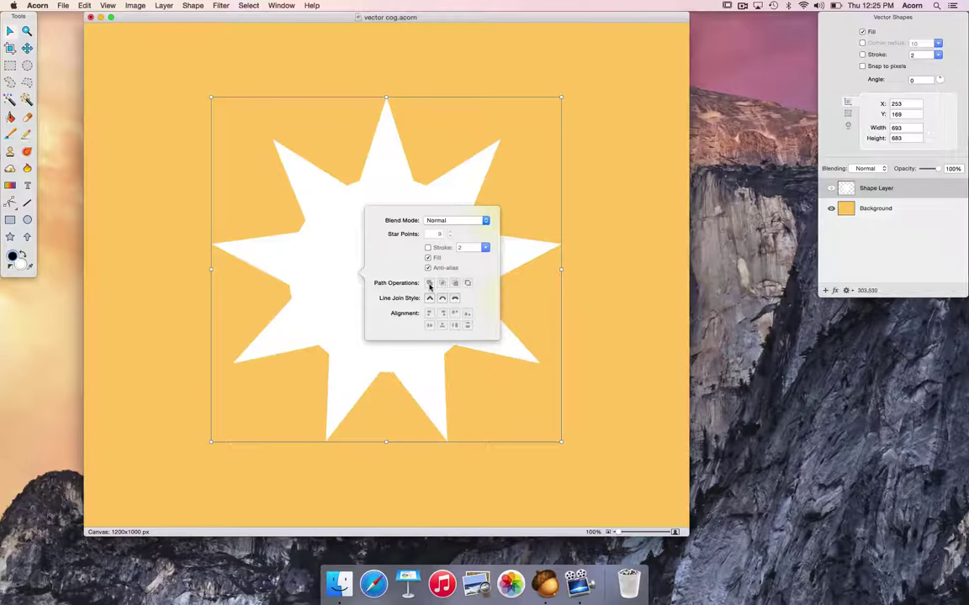
key(Escape)
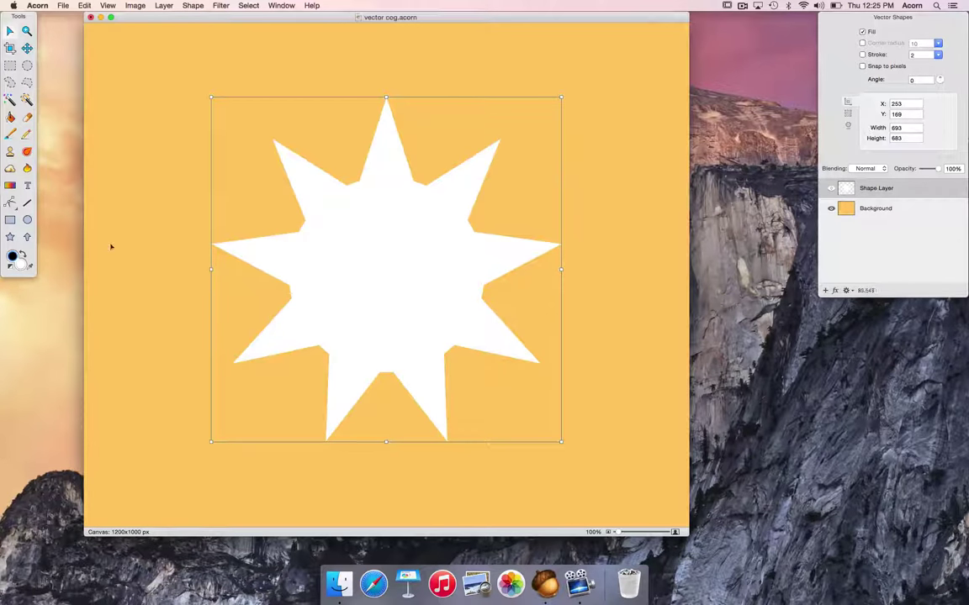
Step: Draw a large circle and make it a black outline with no fill
click(15, 201)
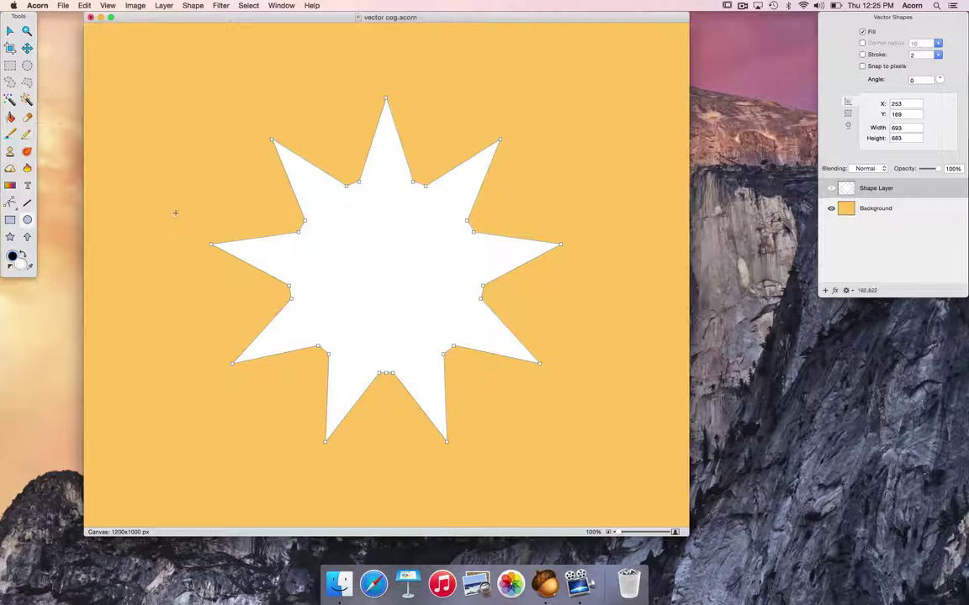
drag(176, 212, 429, 466)
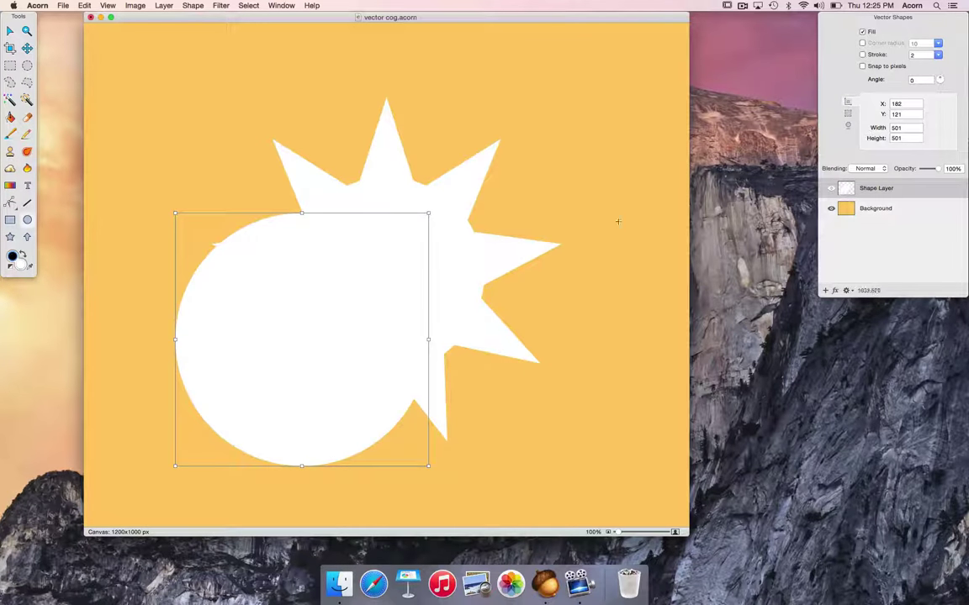
click(862, 54)
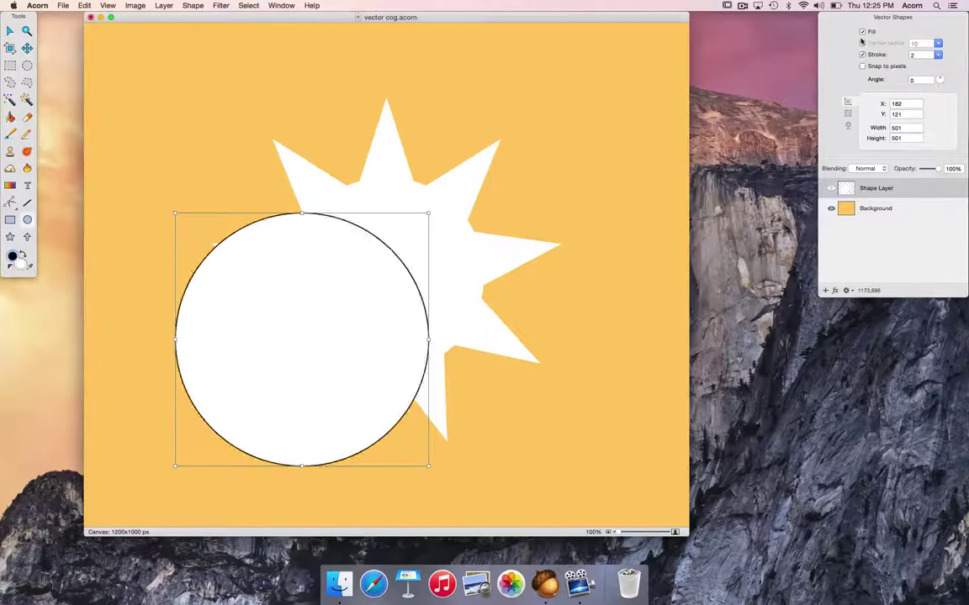
click(861, 31)
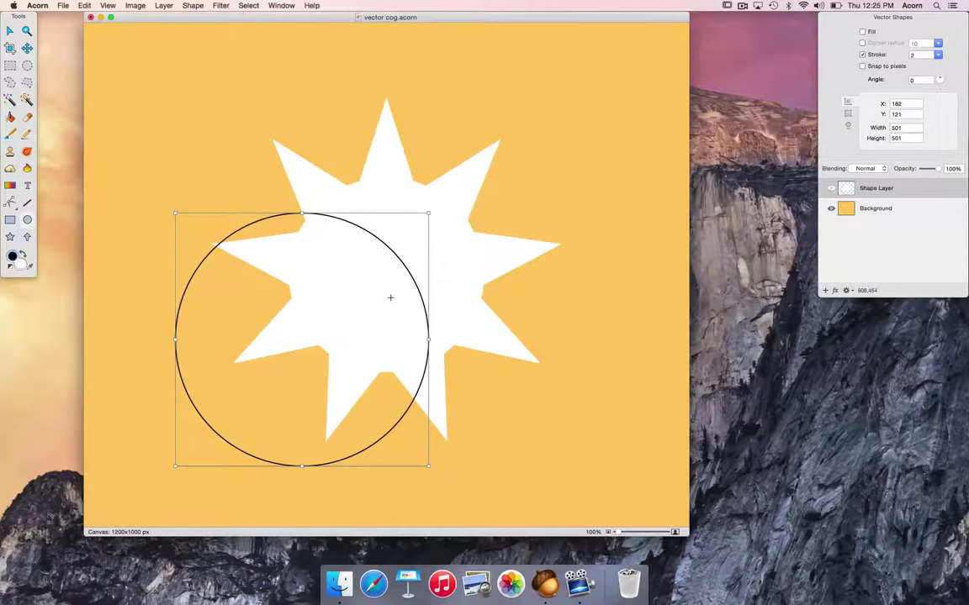
Step: Centre the outline circle over the star and enlarge it to 516×516 px
click(318, 317)
drag(319, 317, 400, 253)
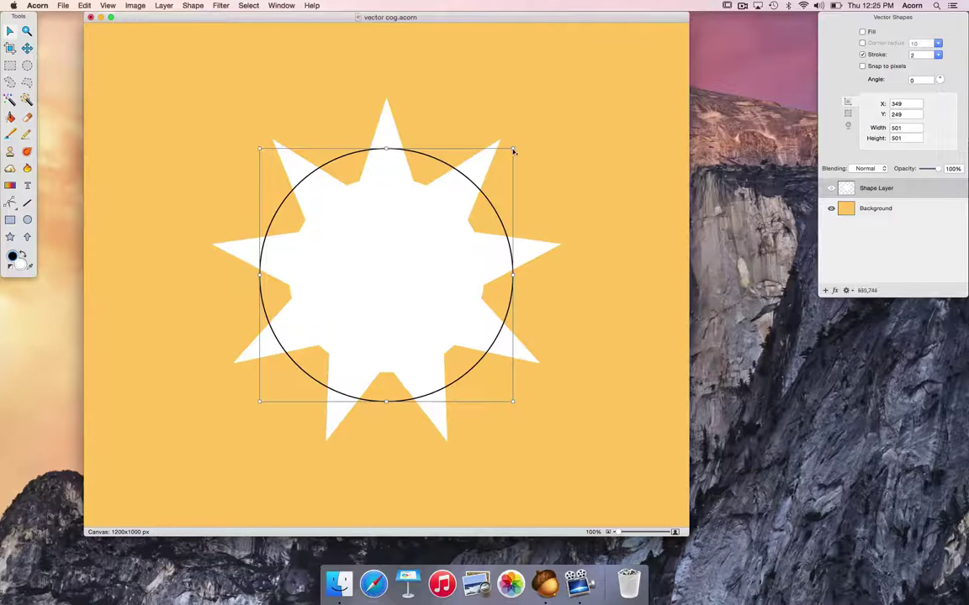
drag(513, 149, 521, 141)
drag(416, 242, 410, 243)
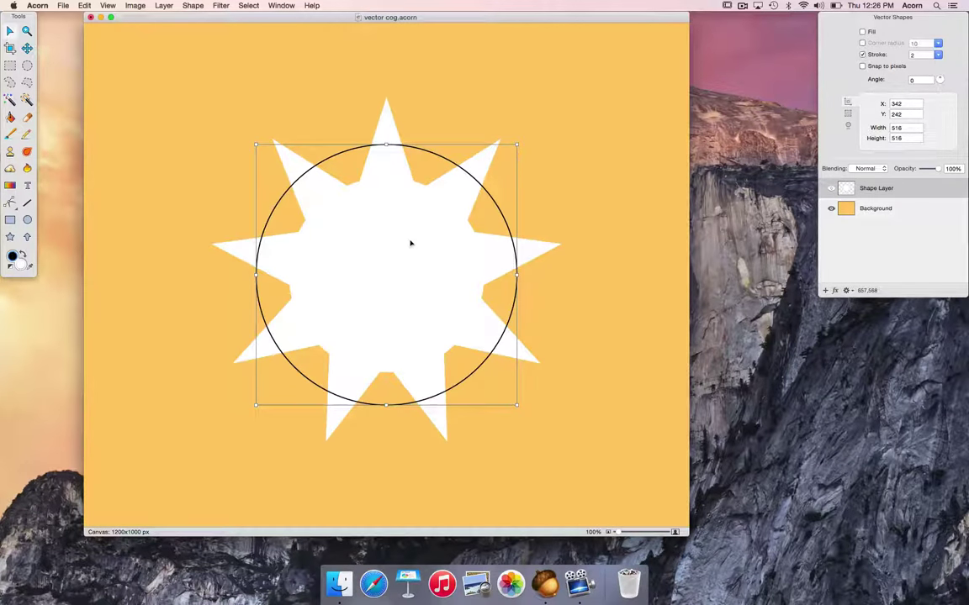
Step: Intersect the circle with the star to form a 516×510 px black-stroked cog outline
click(411, 243)
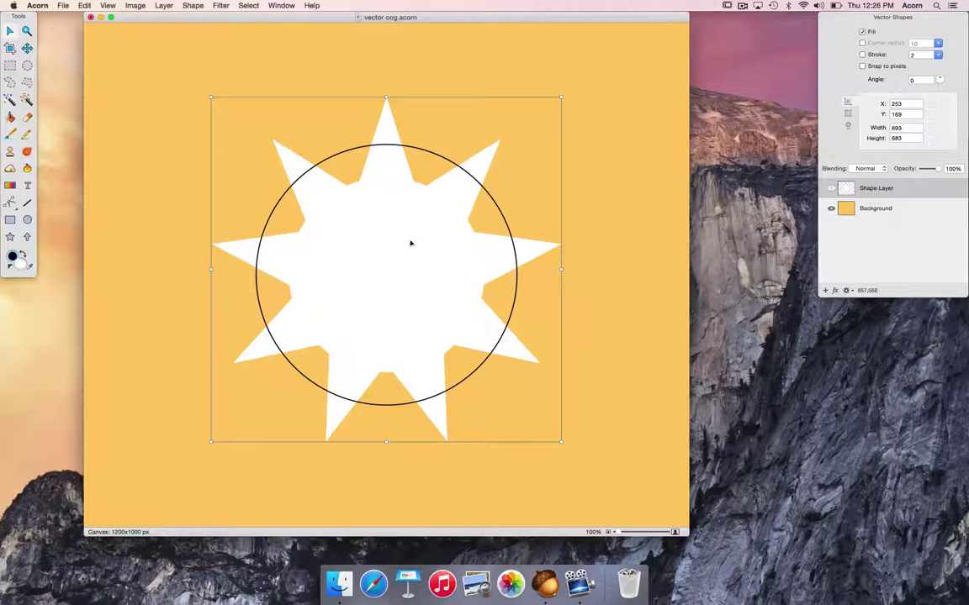
key(ctrl+space)
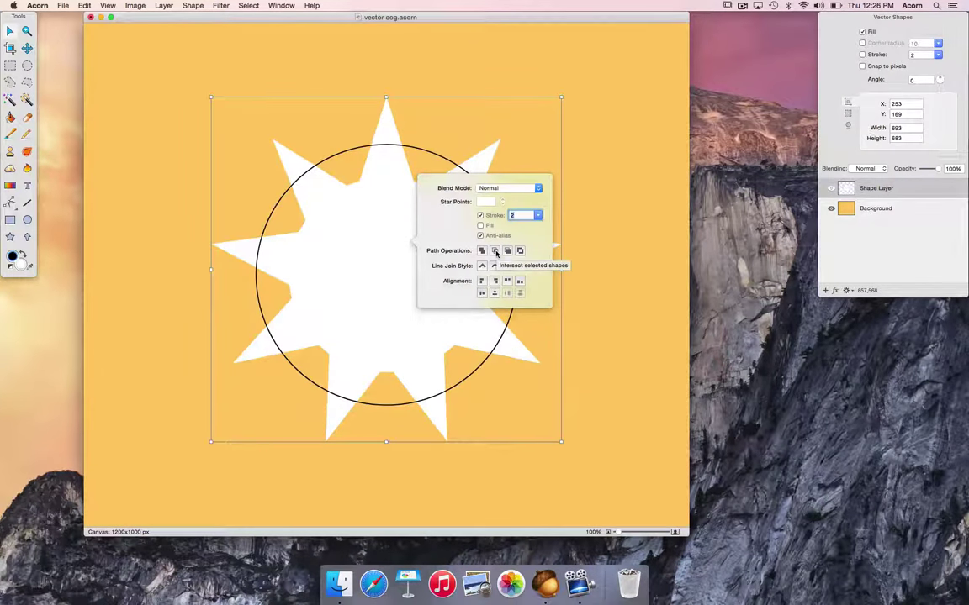
click(495, 251)
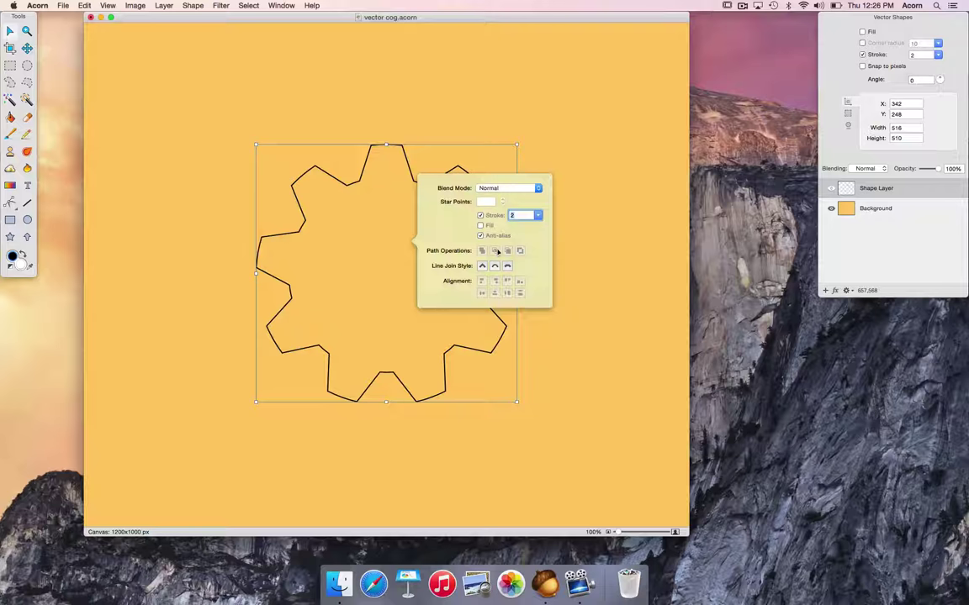
key(Escape)
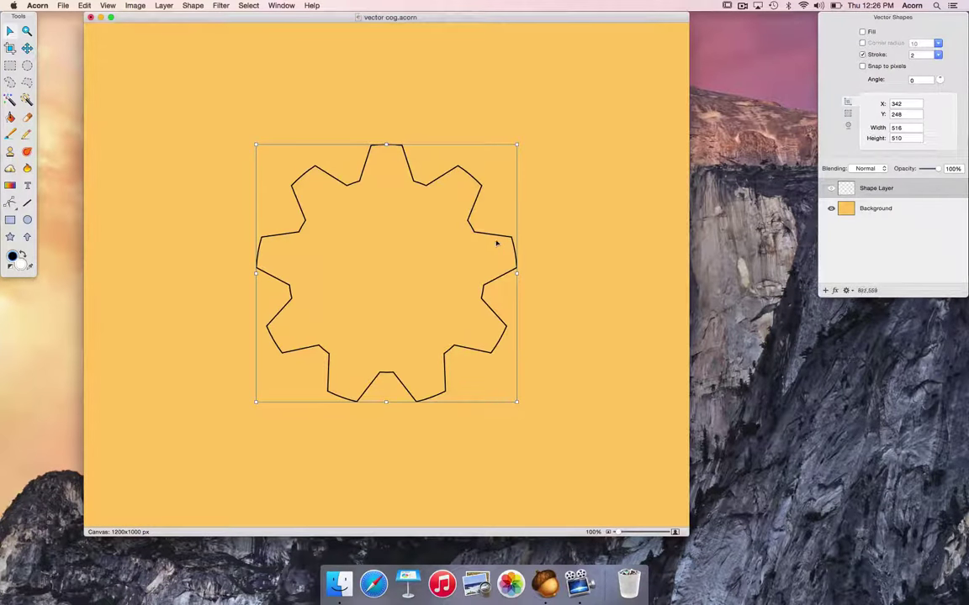
Step: Draw a 274×274 px circle and move it to the cog's centre
click(27, 220)
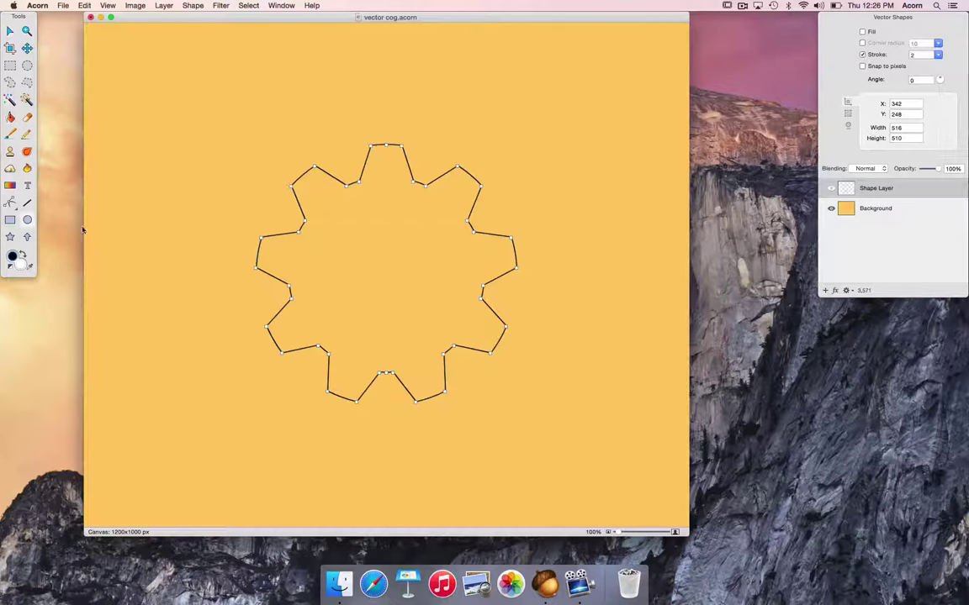
drag(177, 232, 316, 372)
drag(244, 315, 372, 287)
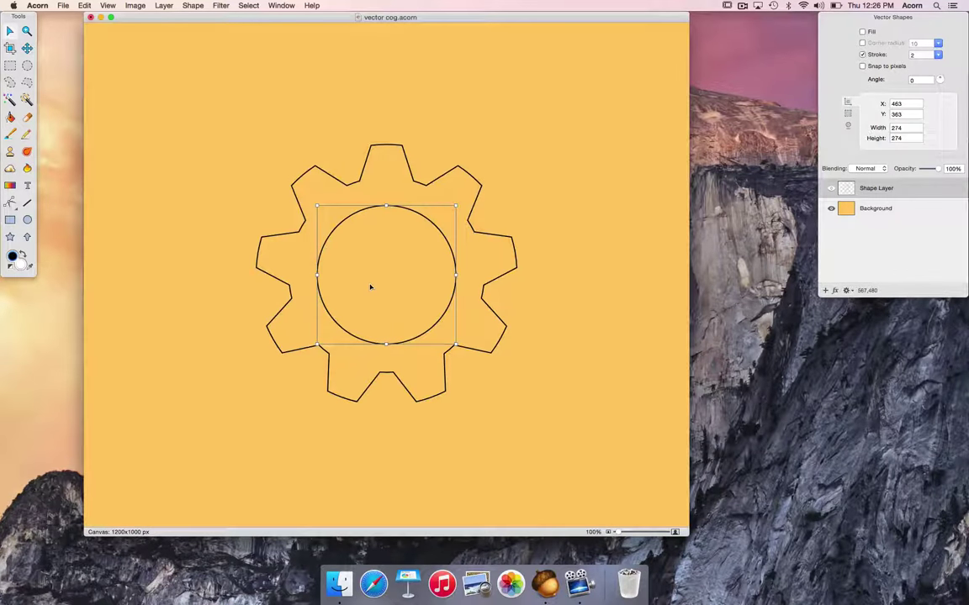
Step: Select both shapes and exclude the small circle to cut the centre hole
key(super+a)
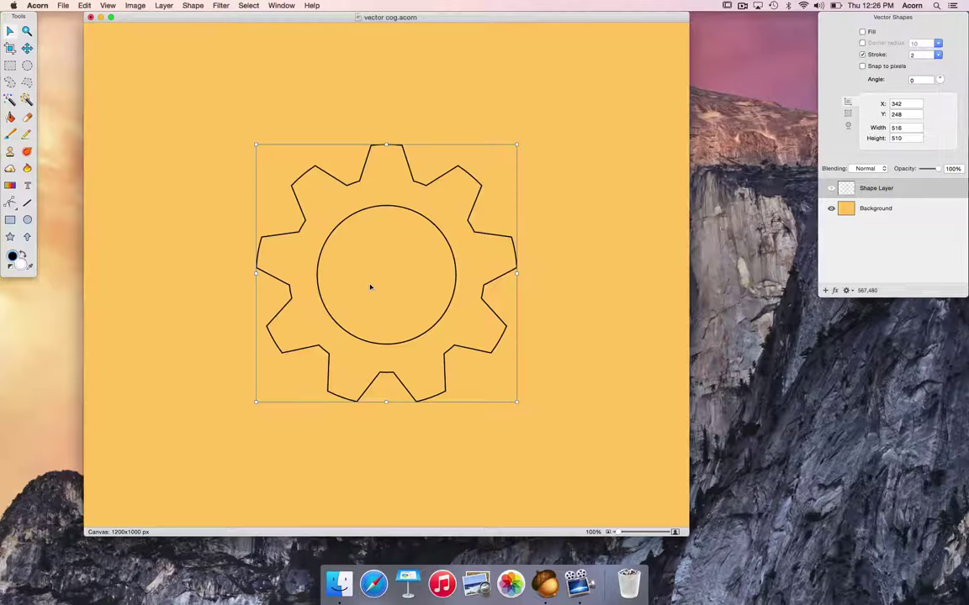
double_click(397, 284)
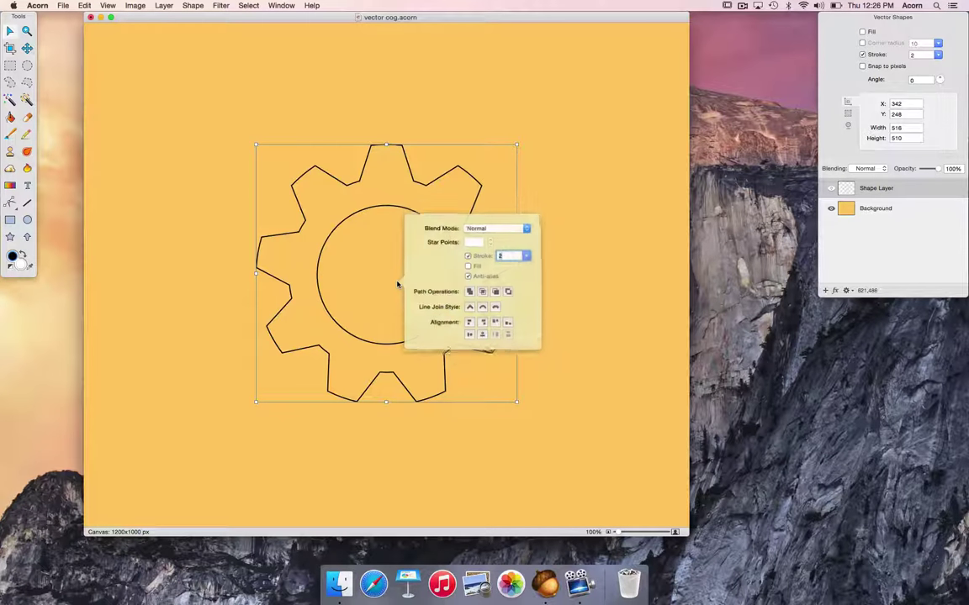
click(507, 292)
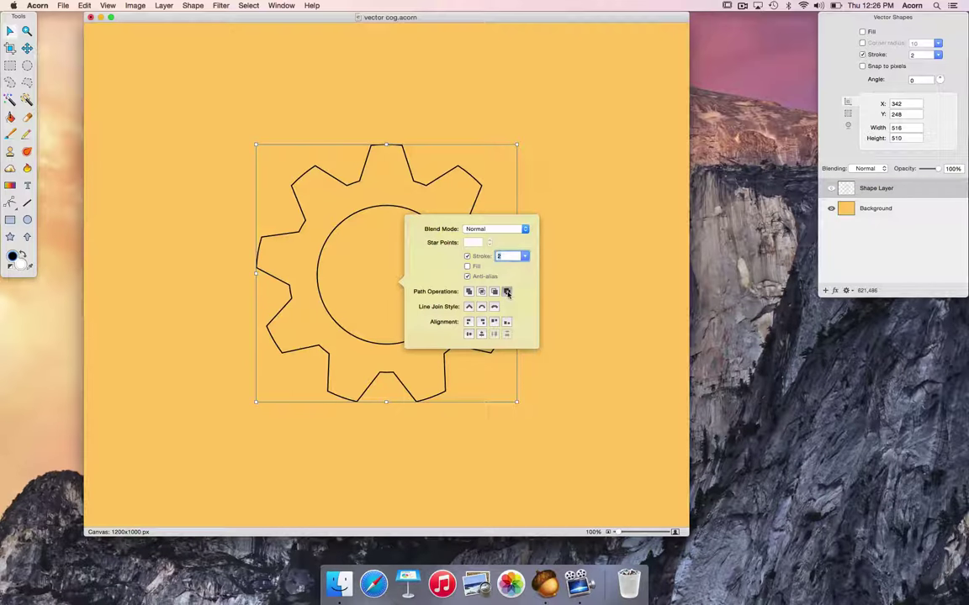
key(Escape)
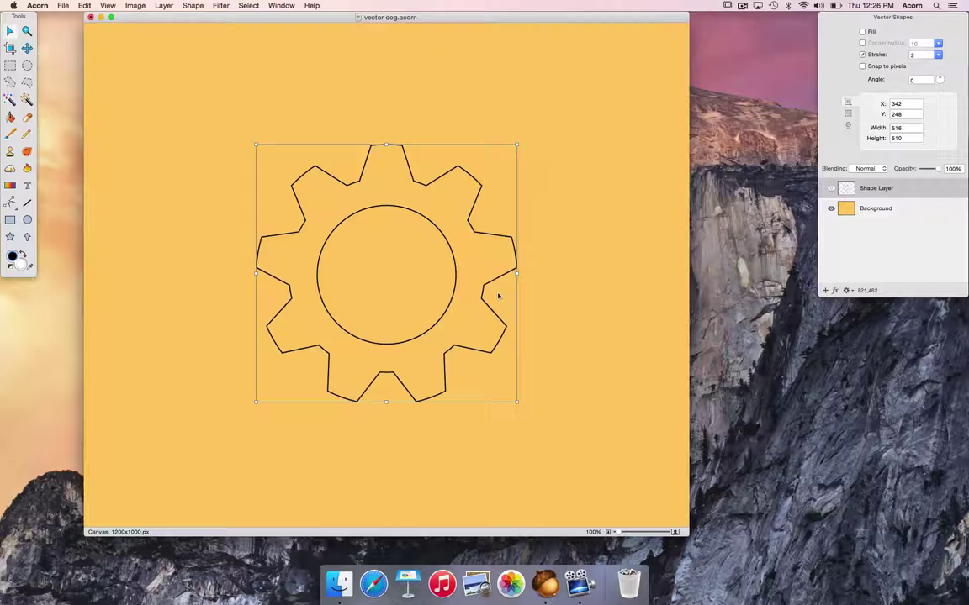
Step: Turn Fill on and Stroke off so the cog is solid white without an outline
click(862, 32)
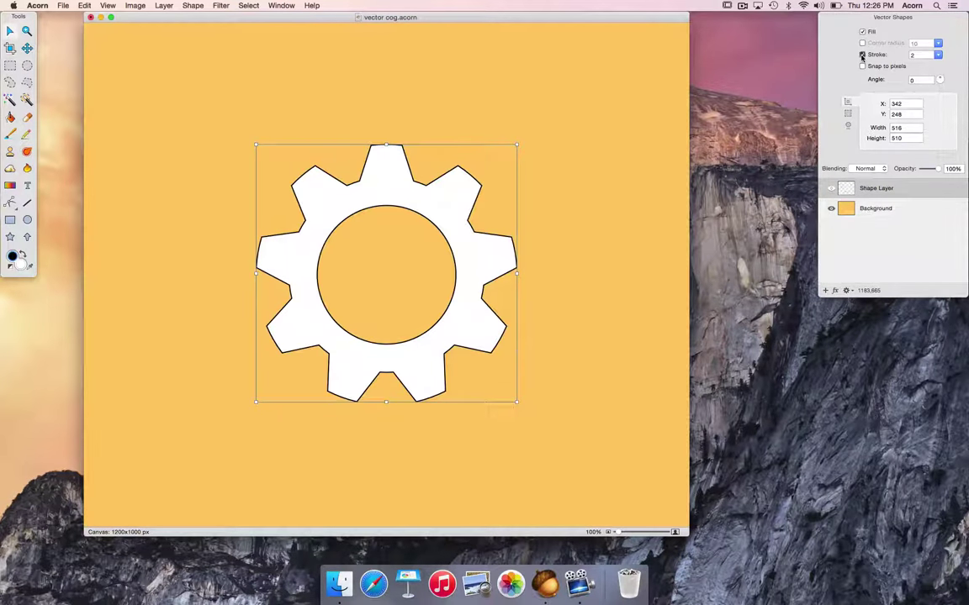
click(862, 54)
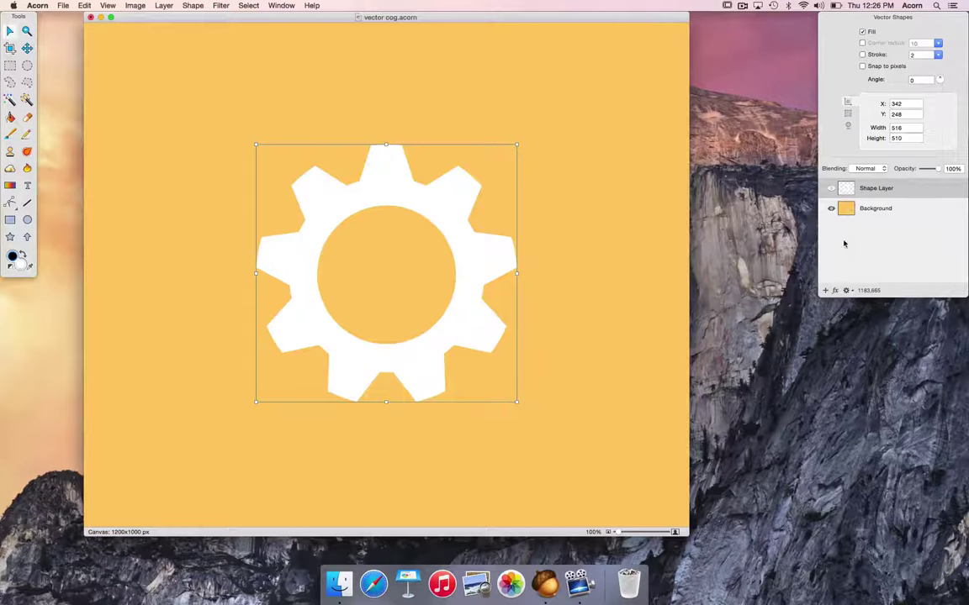
Step: Add a Drop Shadow filter to the cog with X offset 6, Y −4, blur 2, 60% opacity
click(835, 292)
text(dr)
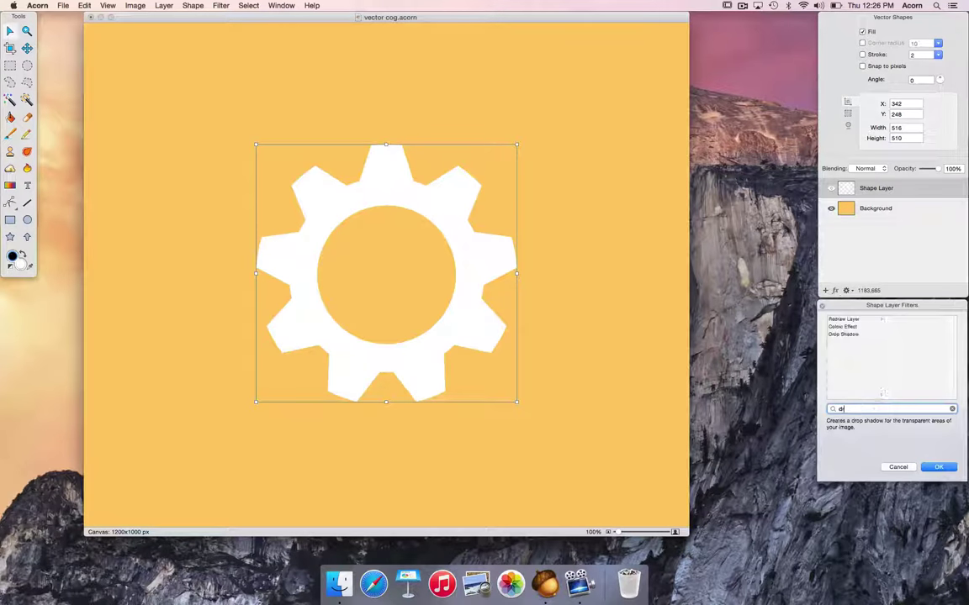
double_click(843, 334)
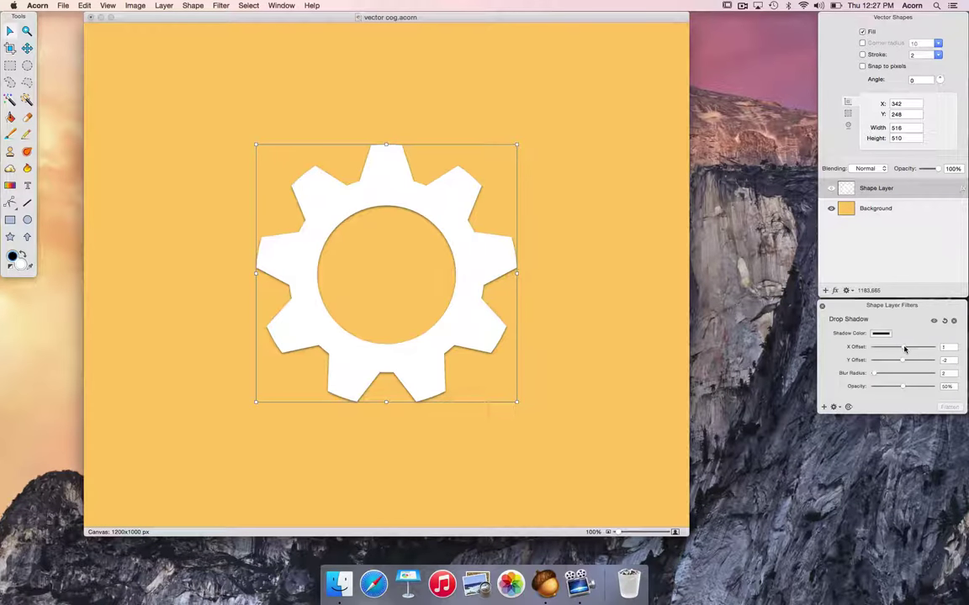
drag(902, 348, 900, 361)
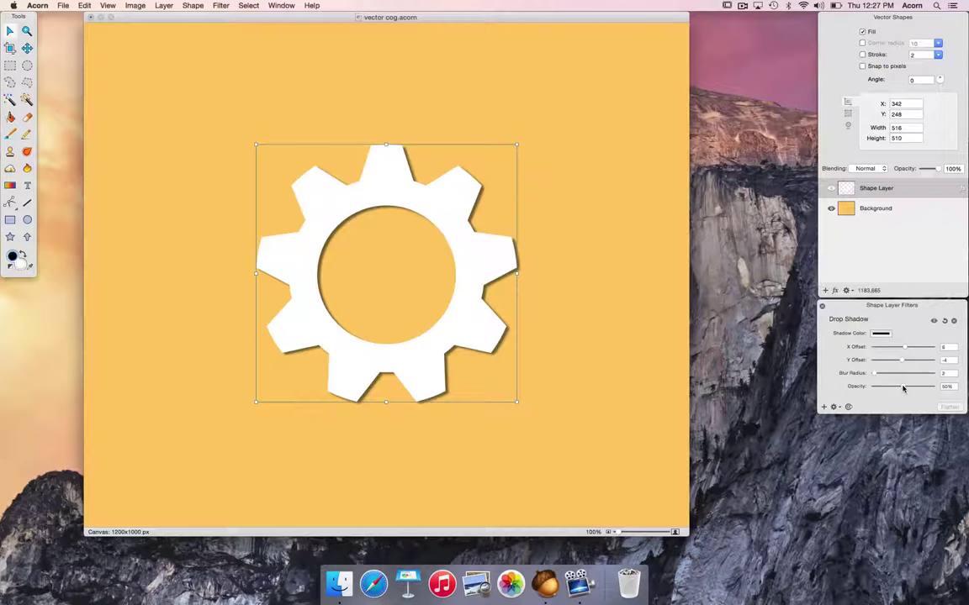
drag(909, 387, 911, 387)
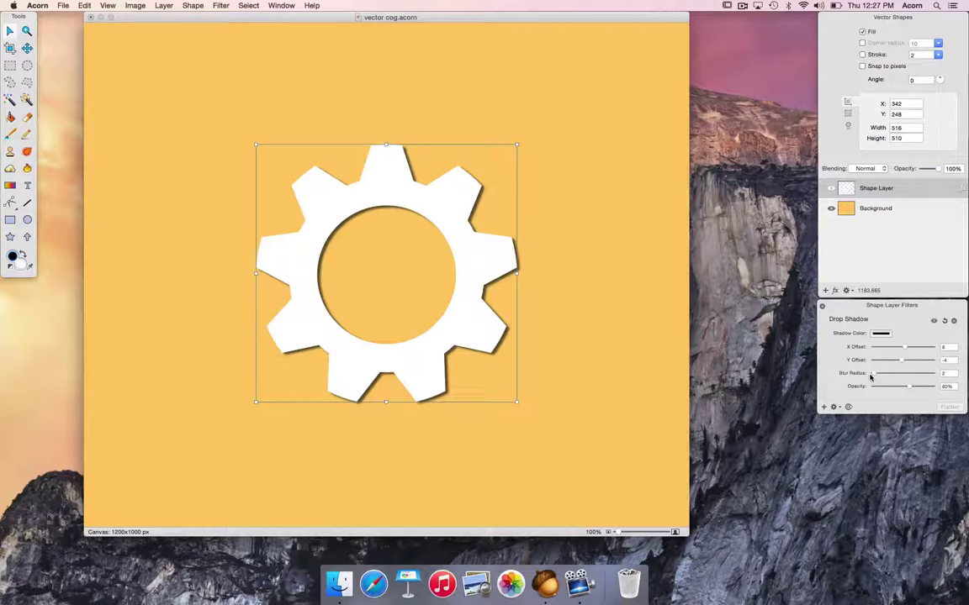
click(653, 312)
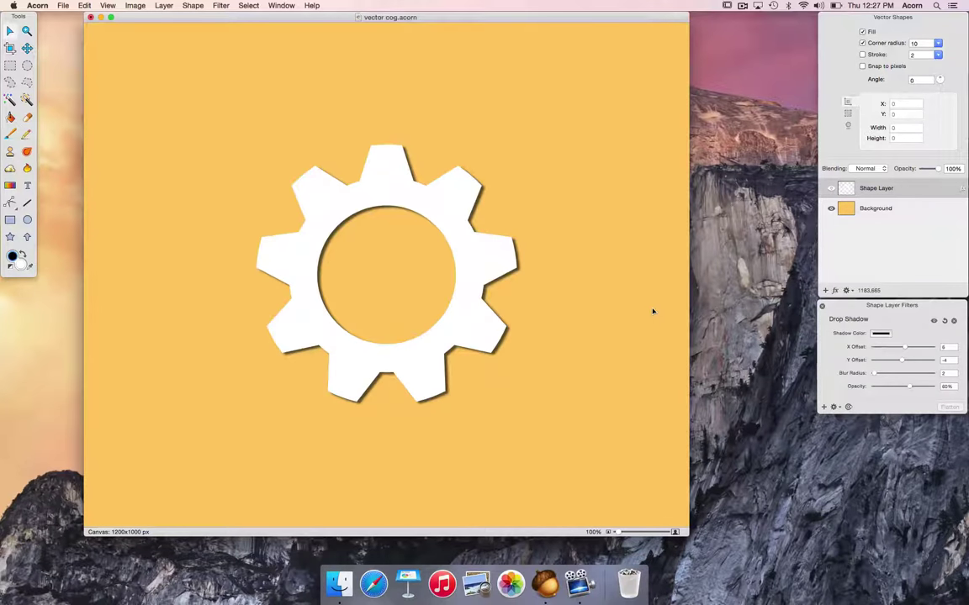